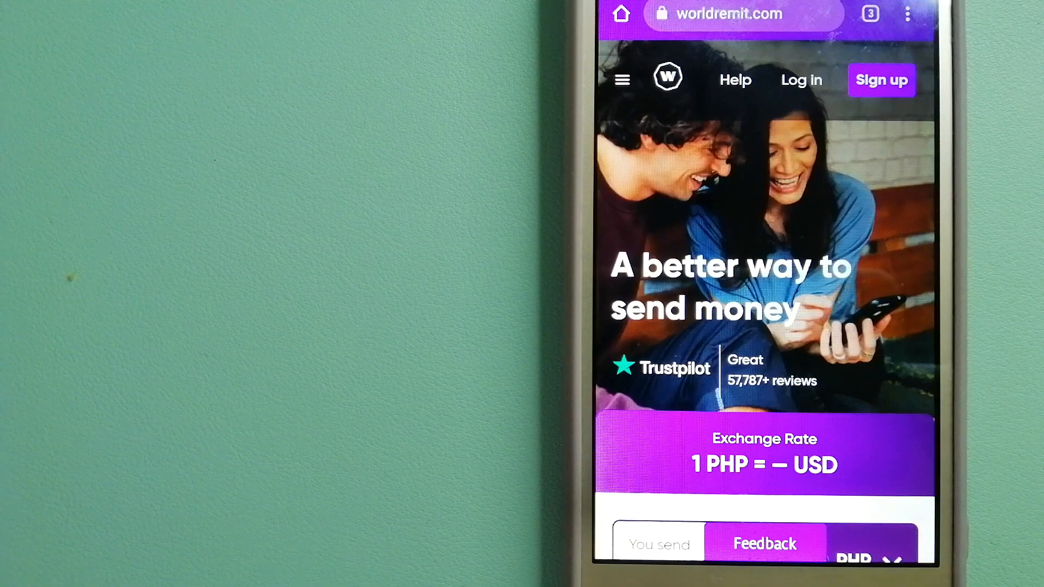
Show the overview of all open browser tabs from the WorldRemit page.
{"action": "left_click", "coordinate": [870, 13]}
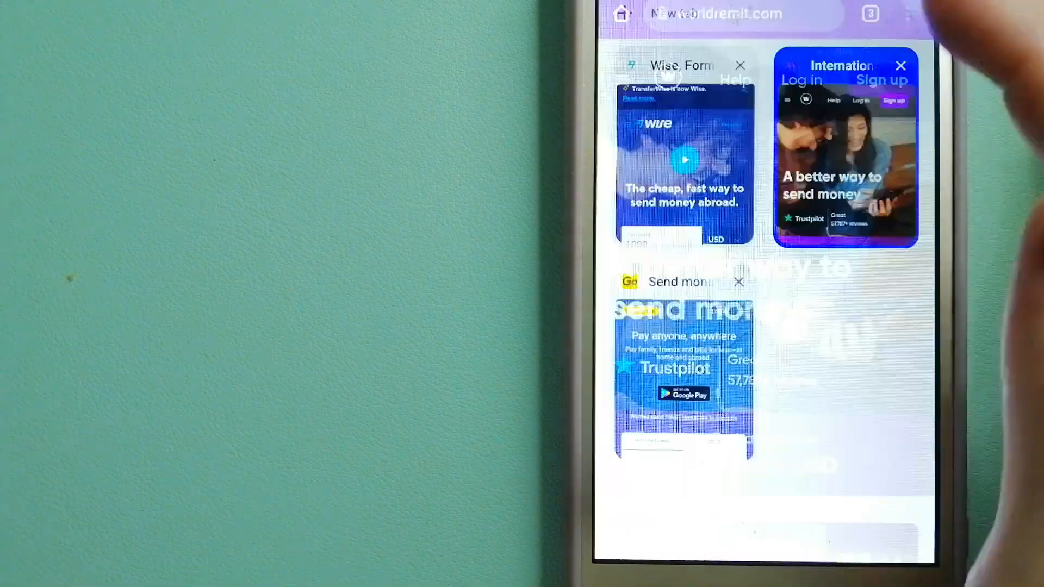
View TransferGo's £300 UK-to-Romania quote (1,774.11 lei), then return to the tab overview.
{"action": "left_click", "coordinate": [683, 367]}
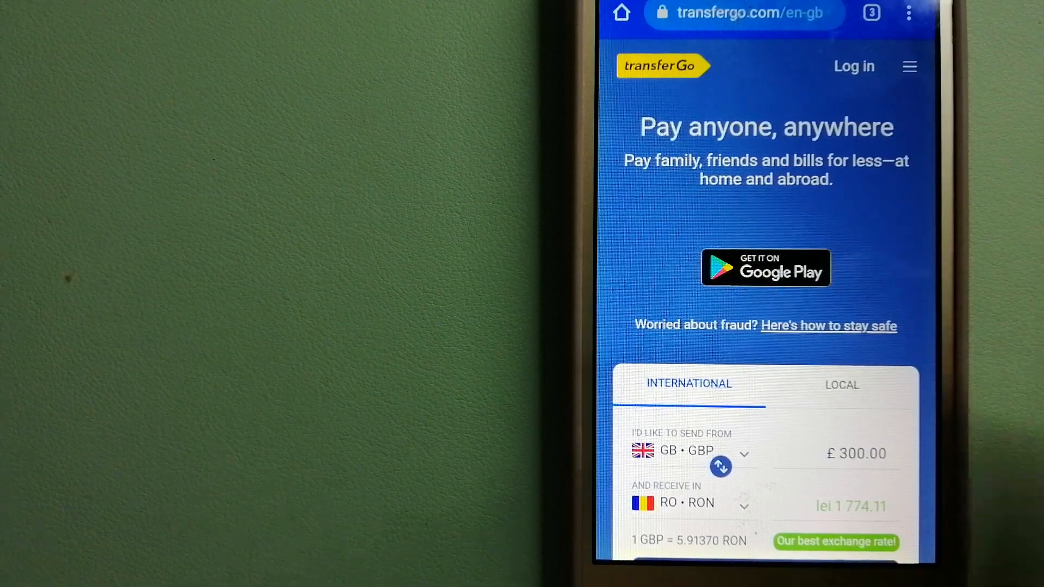
{"action": "left_click", "coordinate": [872, 12]}
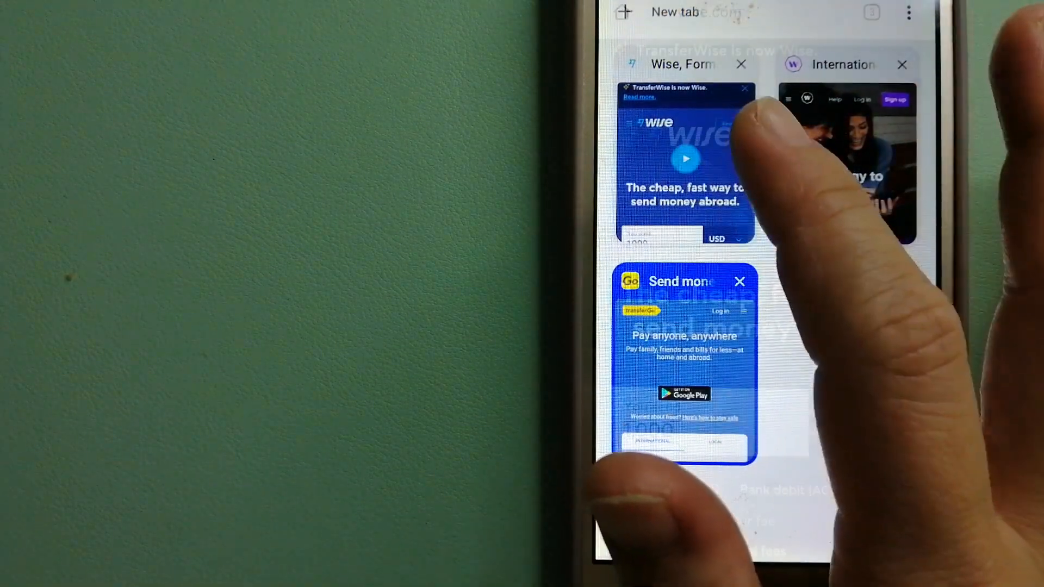
Bring the Wise tab forward, showing 1,000 USD send amount with 7.82 USD fees.
{"action": "left_click", "coordinate": [694, 164]}
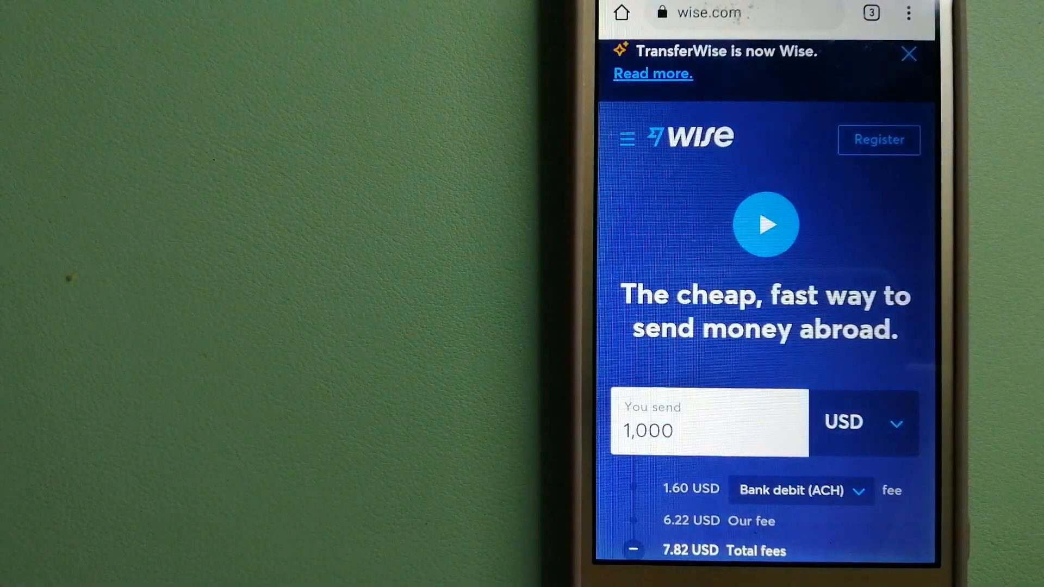